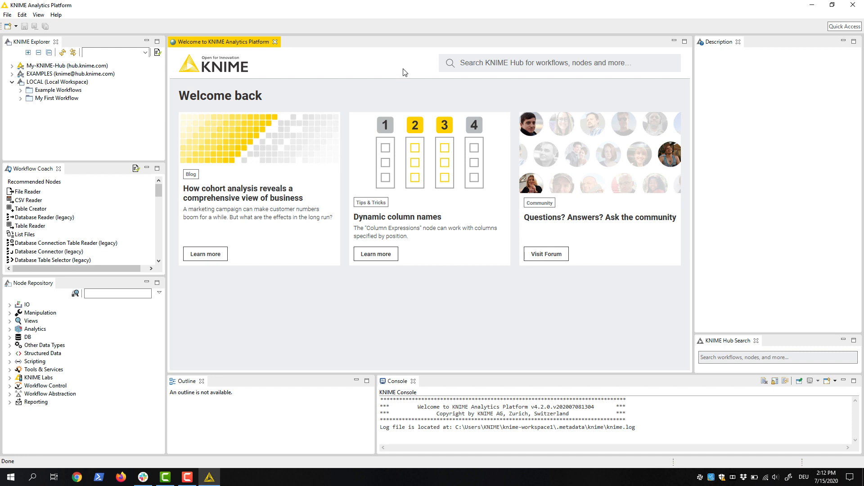
Step: Close the welcome page and open the My First Workflow workflow from the local workspace's Workflows folder
{"action": "left_click", "coordinate": [275, 41]}
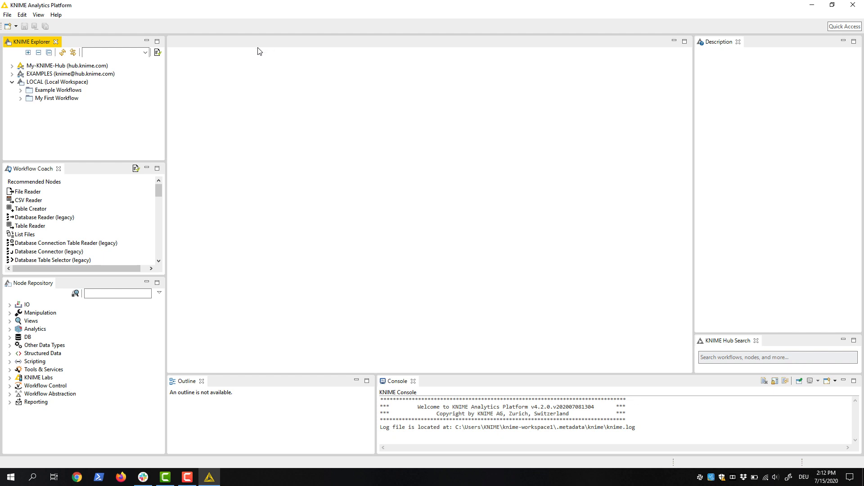
{"action": "left_click", "coordinate": [20, 99]}
{"action": "left_click", "coordinate": [29, 114]}
{"action": "double_click", "coordinate": [54, 131]}
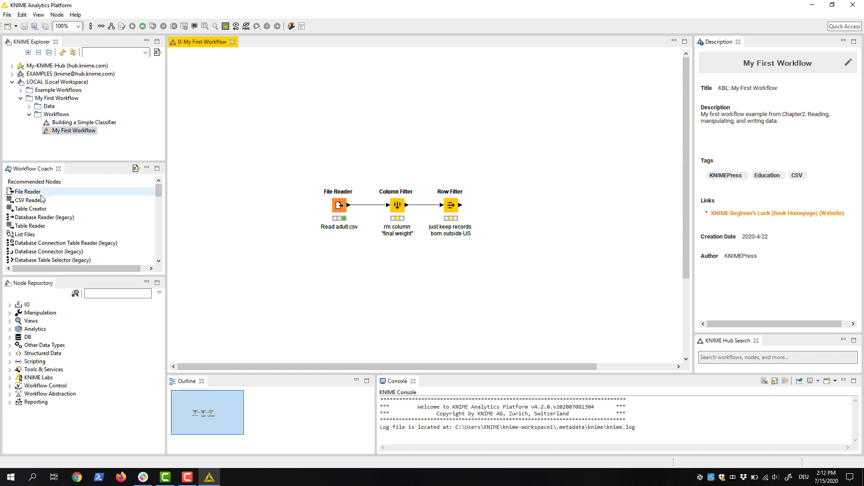
Step: Add a CSV Writer node from the IO Write category and connect it to the Row Filter output
{"action": "left_click", "coordinate": [10, 305]}
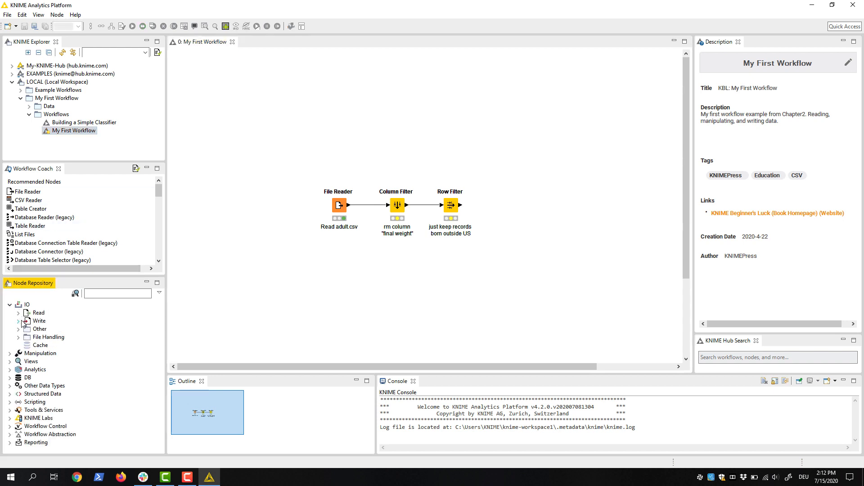
{"action": "left_click", "coordinate": [18, 321]}
{"action": "left_click_drag", "start_coordinate": [52, 332], "coordinate": [500, 206]}
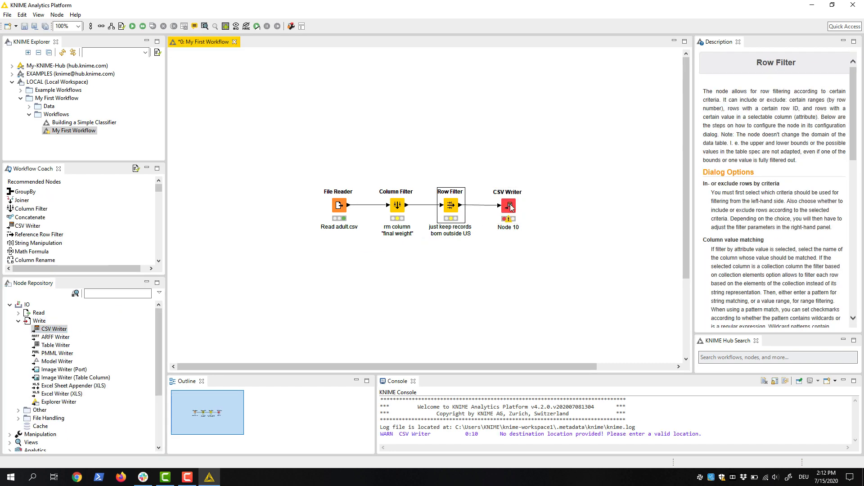
Step: Configure the CSV Writer to save its output on the Desktop as data.csv and execute the node
{"action": "double_click", "coordinate": [509, 206]}
{"action": "left_click", "coordinate": [498, 108]}
{"action": "left_click", "coordinate": [407, 240]}
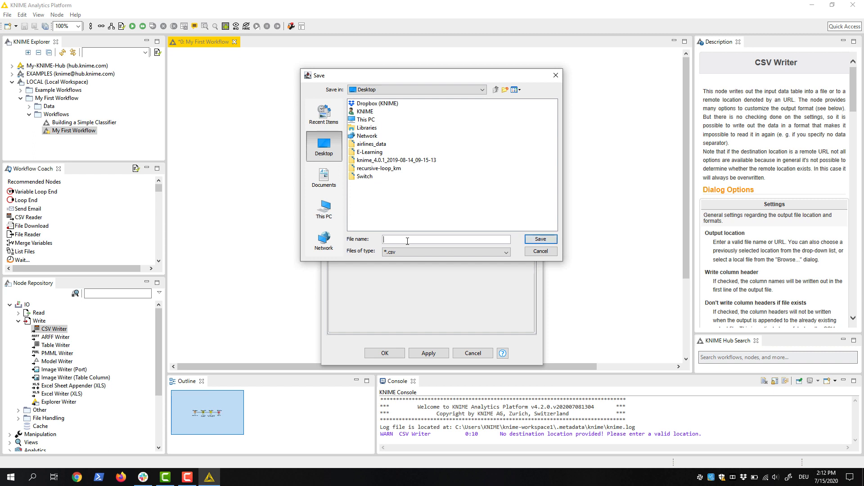
{"action": "type", "text": "data"}
{"action": "left_click", "coordinate": [545, 239]}
{"action": "left_click", "coordinate": [382, 353]}
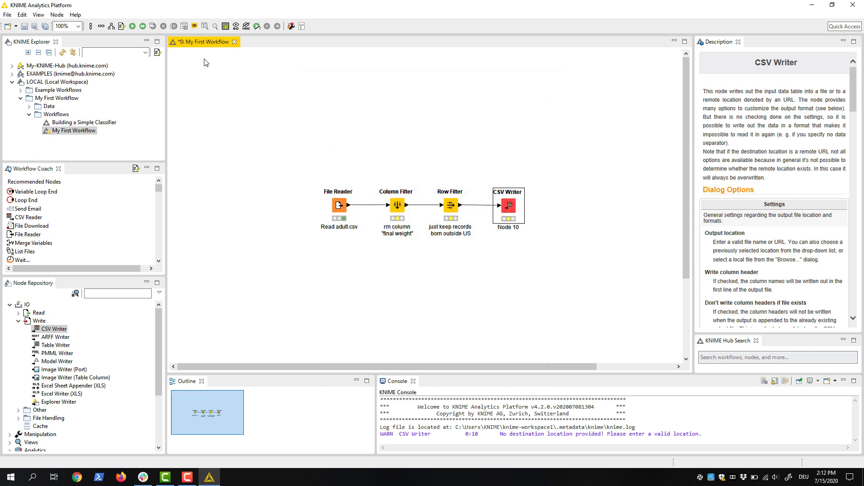
{"action": "left_click", "coordinate": [133, 27]}
Step: Set the workflow's grid spacing to 40 px horizontally and vertically, show grid lines, and set the connection line width to 1
{"action": "left_click", "coordinate": [292, 26]}
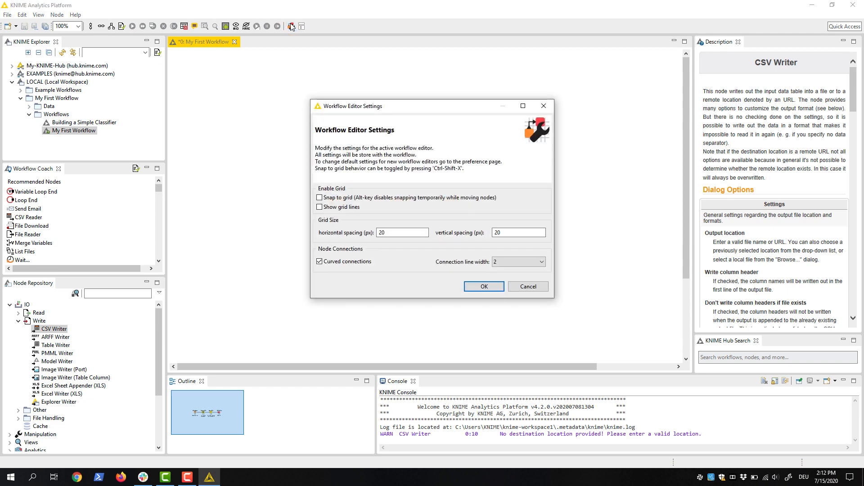
{"action": "double_click", "coordinate": [402, 231]}
{"action": "type", "text": "40"}
{"action": "double_click", "coordinate": [511, 232]}
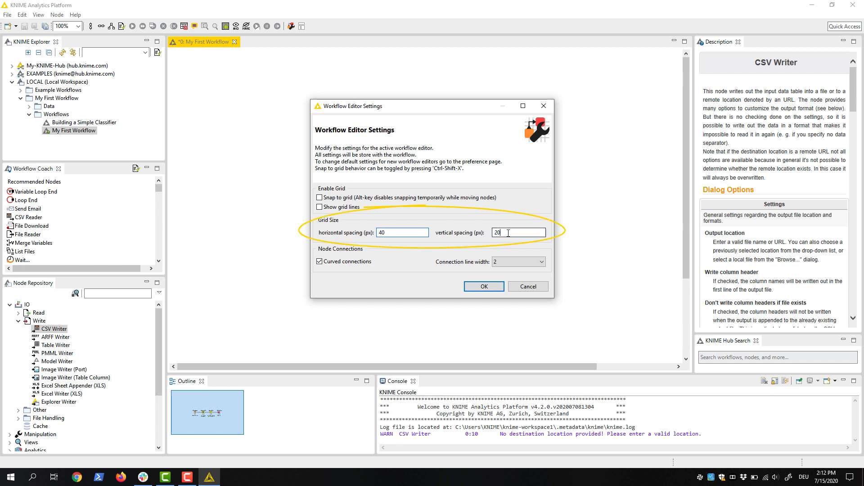
{"action": "type", "text": "40"}
{"action": "left_click", "coordinate": [320, 207]}
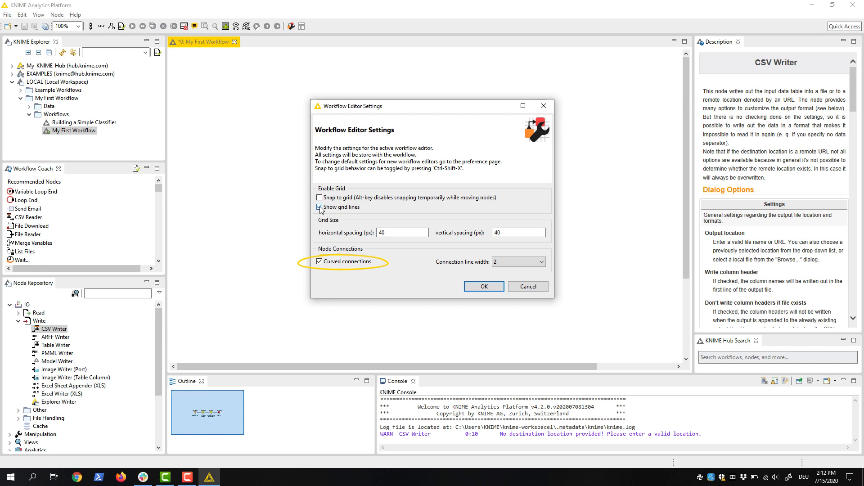
{"action": "left_click", "coordinate": [526, 262]}
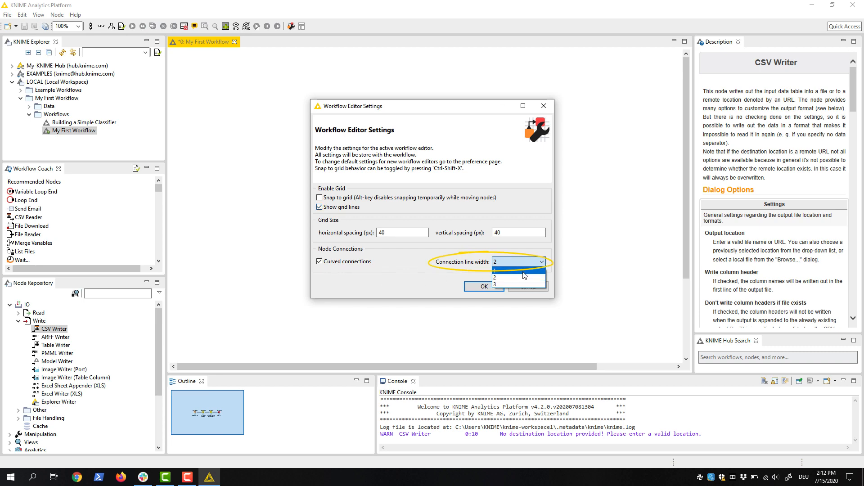
{"action": "left_click", "coordinate": [523, 271]}
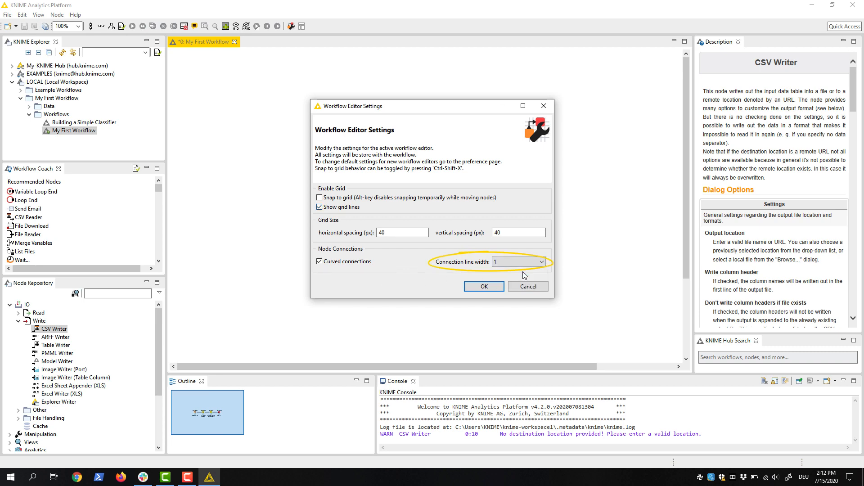
{"action": "left_click", "coordinate": [494, 287]}
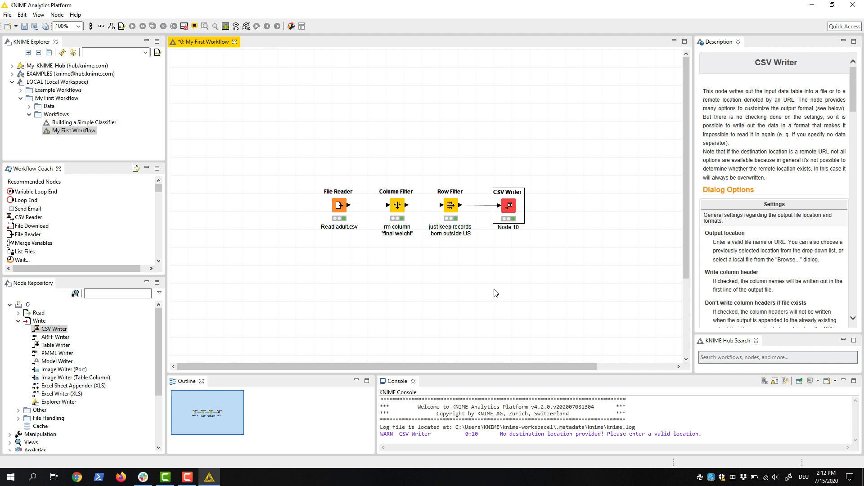
Step: Review the KNIME GUI Workflow Editor preferences for new workflows and dismiss them
{"action": "left_click", "coordinate": [7, 15]}
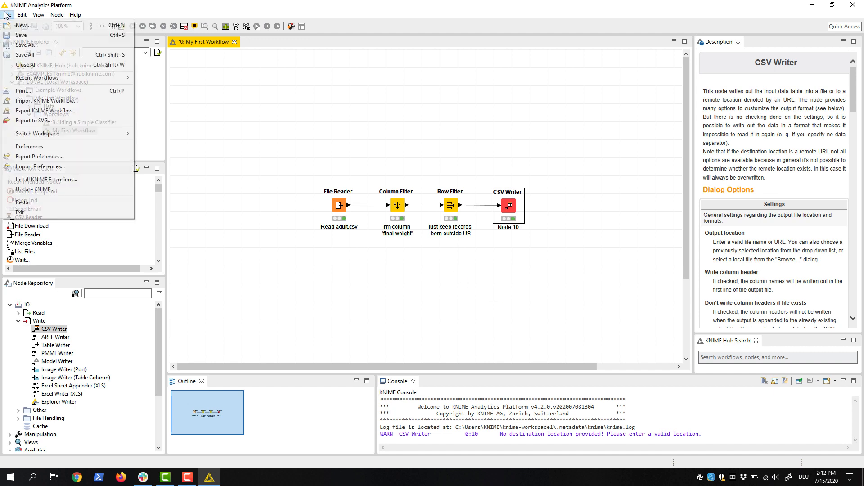
{"action": "left_click", "coordinate": [50, 148]}
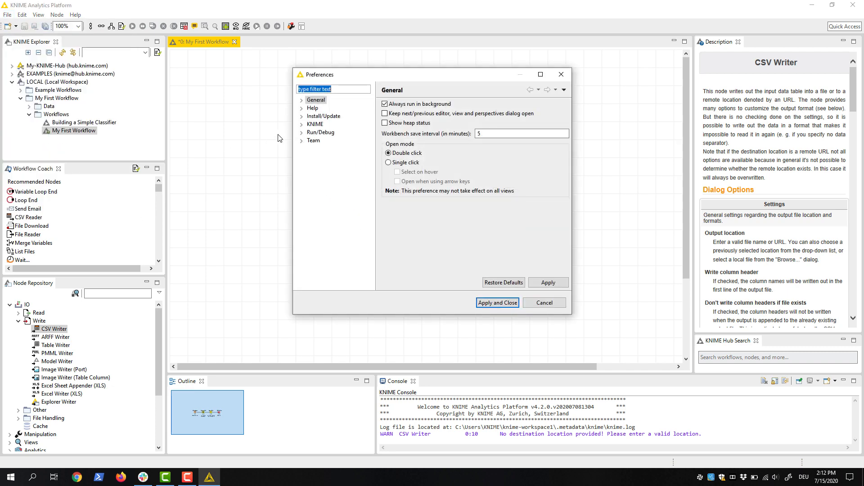
{"action": "left_click", "coordinate": [302, 125]}
{"action": "left_click", "coordinate": [310, 181]}
{"action": "left_click", "coordinate": [333, 189]}
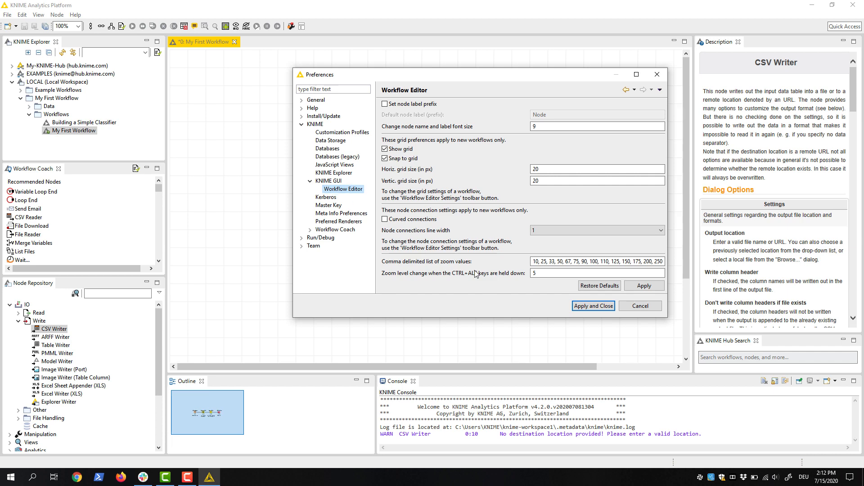
{"action": "left_click", "coordinate": [642, 308]}
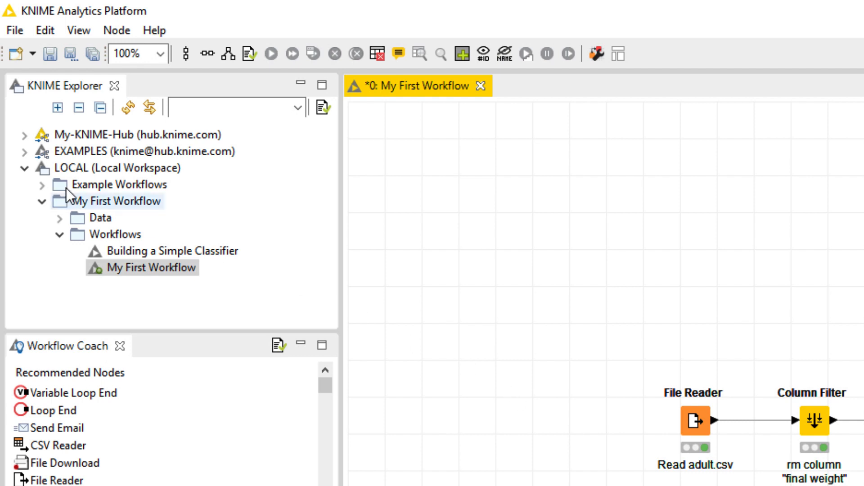
Step: Load and browse the EXAMPLES server folders, and expand the Data folder under My First Workflow in the local workspace
{"action": "left_click", "coordinate": [34, 150]}
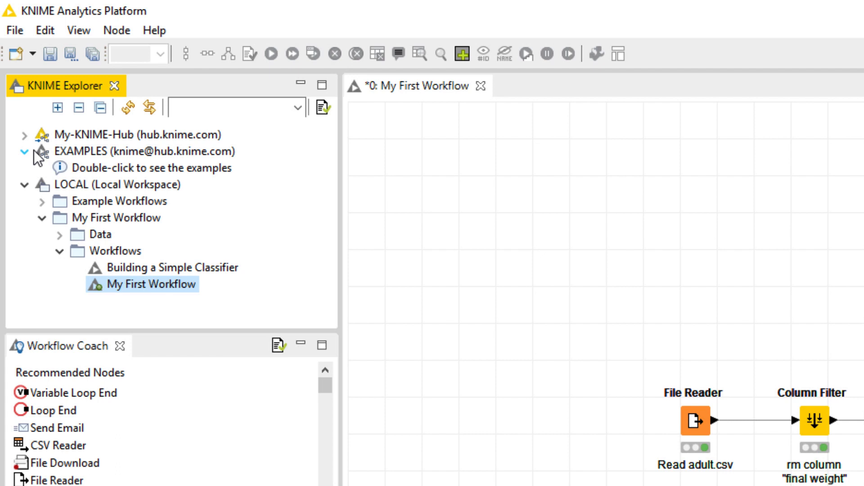
{"action": "double_click", "coordinate": [69, 169]}
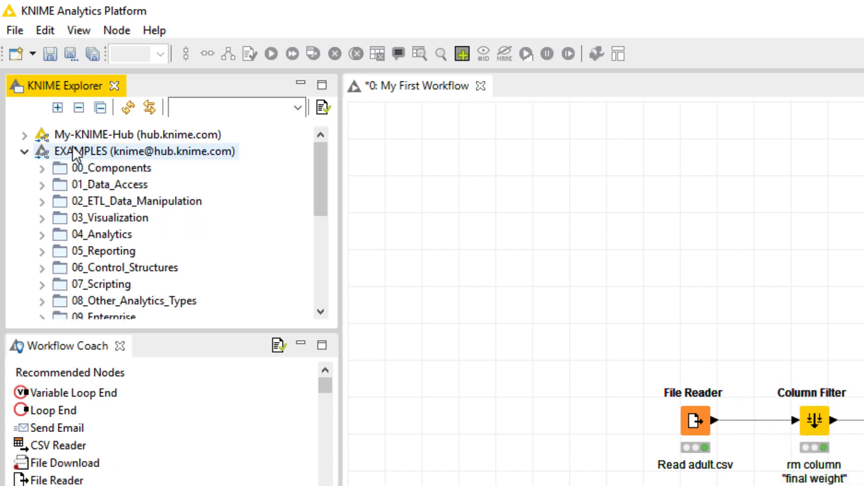
{"action": "scroll", "coordinate": [72, 147], "scroll_direction": "down", "scroll_amount": 2}
{"action": "scroll", "coordinate": [72, 147], "scroll_direction": "down", "scroll_amount": 3}
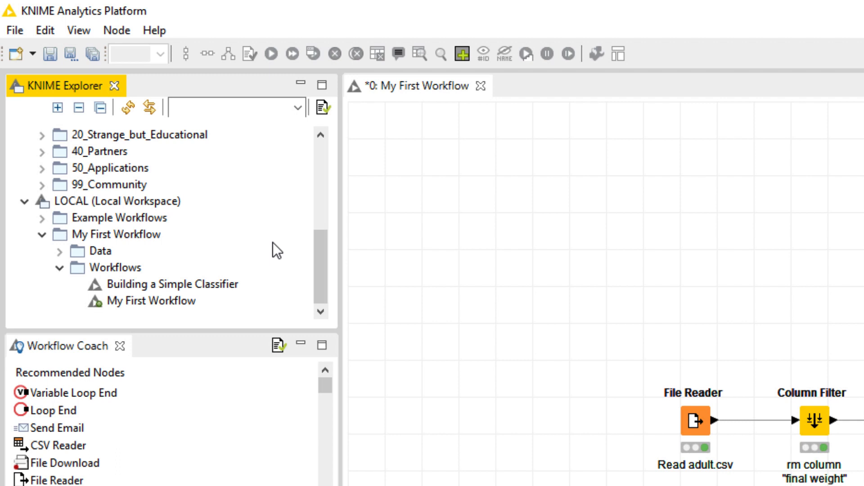
{"action": "left_click", "coordinate": [64, 252]}
{"action": "scroll", "coordinate": [64, 251], "scroll_direction": "down", "scroll_amount": 1}
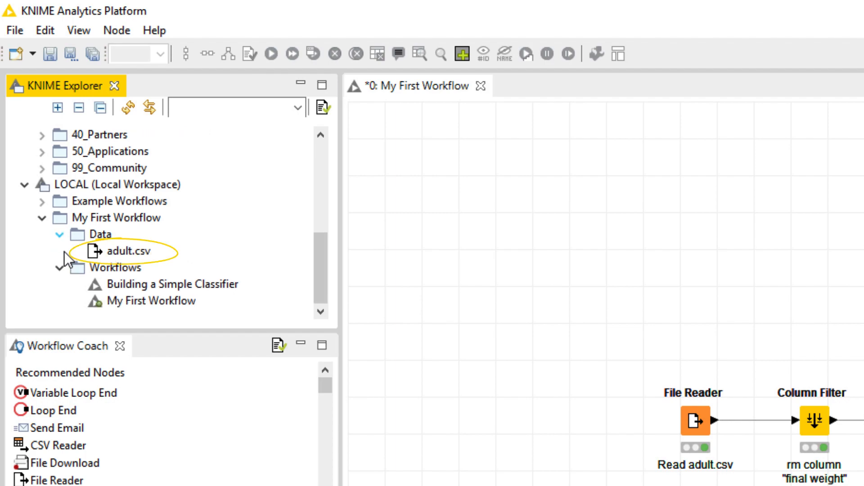
Step: Wrap the Column Filter and Row Filter nodes into a component named Preprocessing
{"action": "left_click_drag", "start_coordinate": [803, 375], "coordinate": [731, 354]}
{"action": "right_click", "coordinate": [457, 209]}
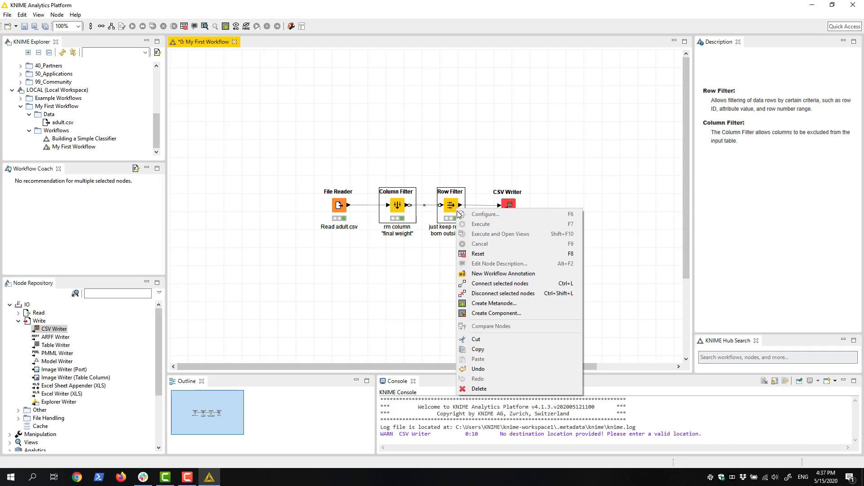
{"action": "left_click", "coordinate": [498, 314]}
{"action": "left_click", "coordinate": [435, 265]}
{"action": "type", "text": "Preprocessing"}
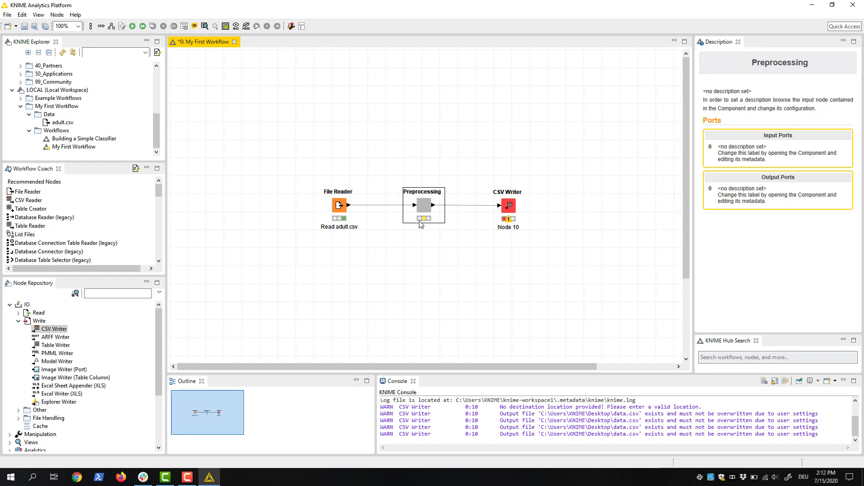
Step: Share the Preprocessing component by saving it in the local workspace's My First Workflow folder
{"action": "right_click", "coordinate": [418, 211]}
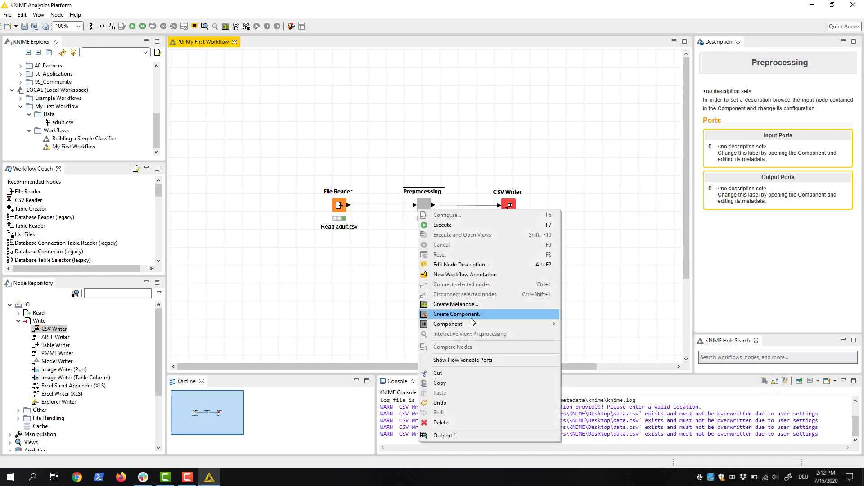
{"action": "mouse_move", "coordinate": [472, 324]}
{"action": "left_click", "coordinate": [596, 369]}
{"action": "left_click", "coordinate": [339, 88]}
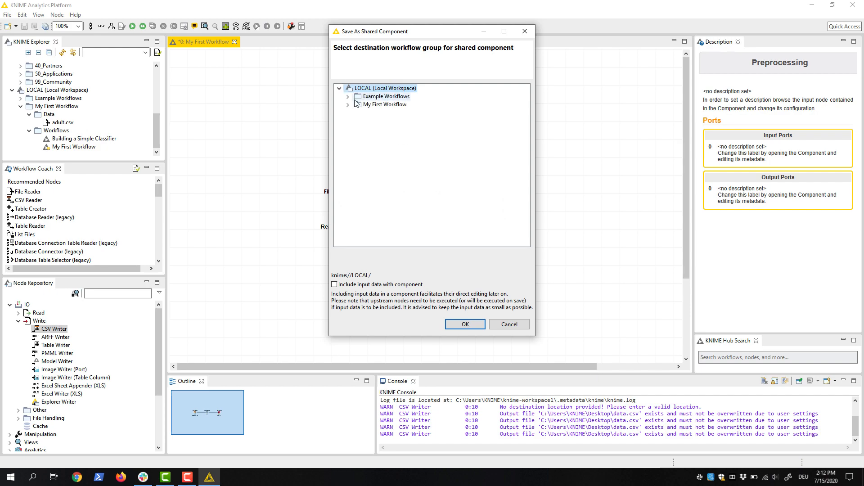
{"action": "left_click", "coordinate": [376, 105]}
{"action": "left_click", "coordinate": [465, 324]}
{"action": "left_click", "coordinate": [459, 255]}
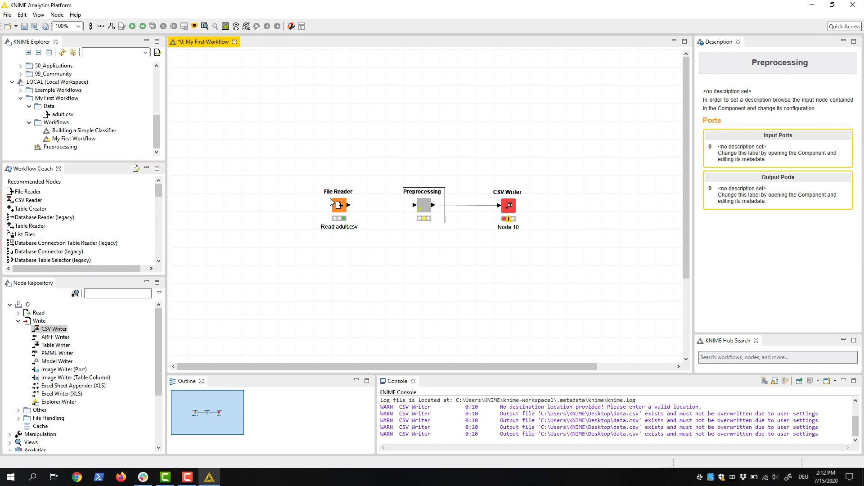
Step: Widen the Workflow Coach to reveal its Community column and add the recommended CSV Reader node below the File Reader
{"action": "left_click", "coordinate": [347, 204]}
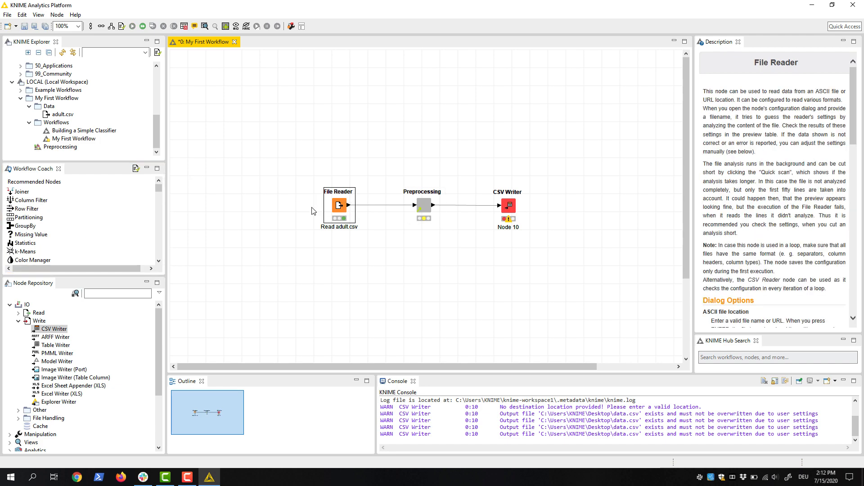
{"action": "mouse_move", "coordinate": [166, 220]}
{"action": "left_mouse_down"}
{"action": "mouse_move", "coordinate": [188, 219]}
{"action": "mouse_move", "coordinate": [176, 217]}
{"action": "left_mouse_up"}
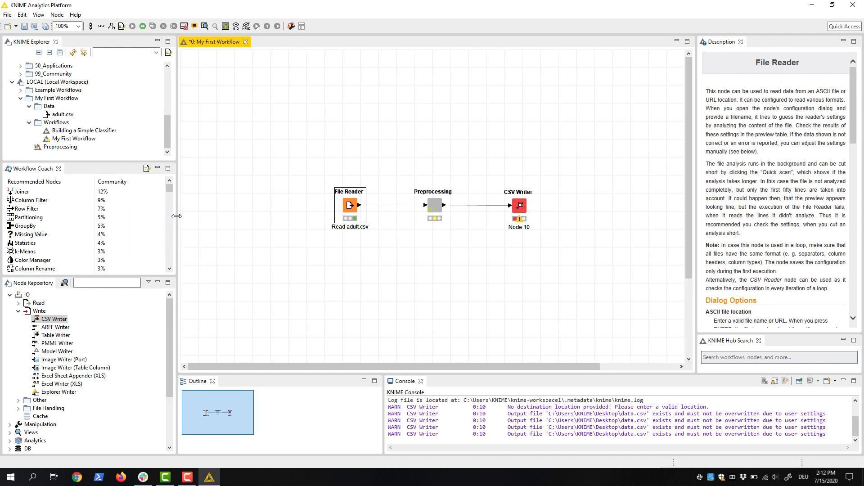
{"action": "left_click", "coordinate": [266, 247]}
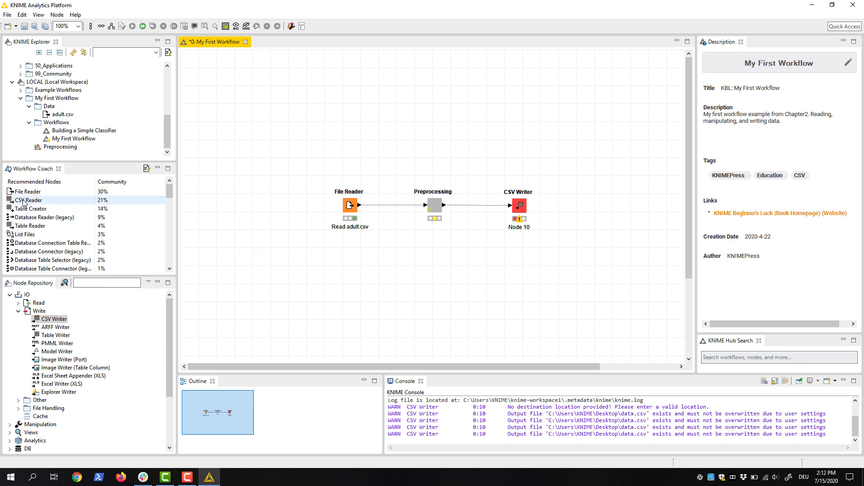
{"action": "left_click_drag", "start_coordinate": [23, 202], "coordinate": [351, 257]}
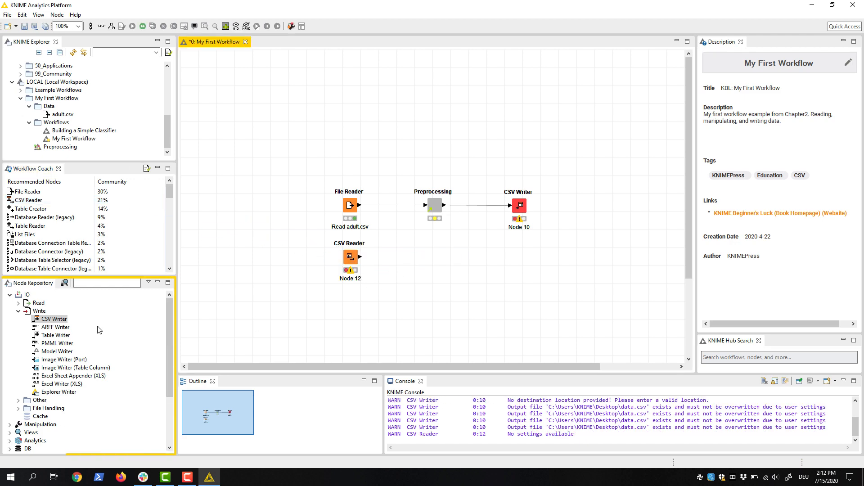
Step: Add a Line Plot node from the JavaScript views category below the CSV Writer
{"action": "scroll", "coordinate": [99, 329], "scroll_direction": "down", "scroll_amount": 1}
{"action": "left_click", "coordinate": [10, 407]}
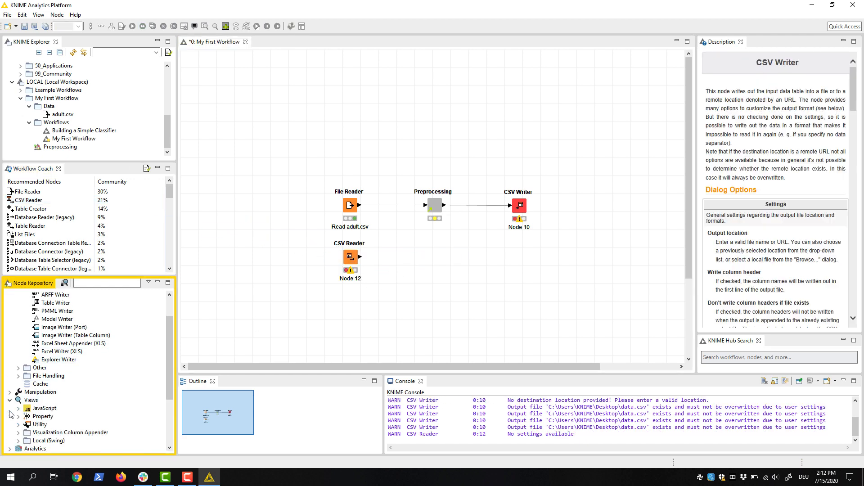
{"action": "left_click", "coordinate": [19, 409]}
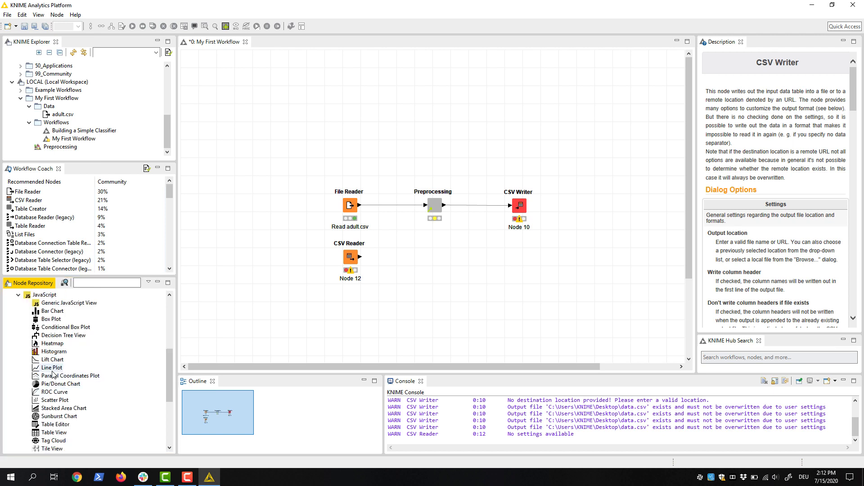
{"action": "left_click_drag", "start_coordinate": [52, 369], "coordinate": [525, 269]}
{"action": "left_click", "coordinate": [548, 261]}
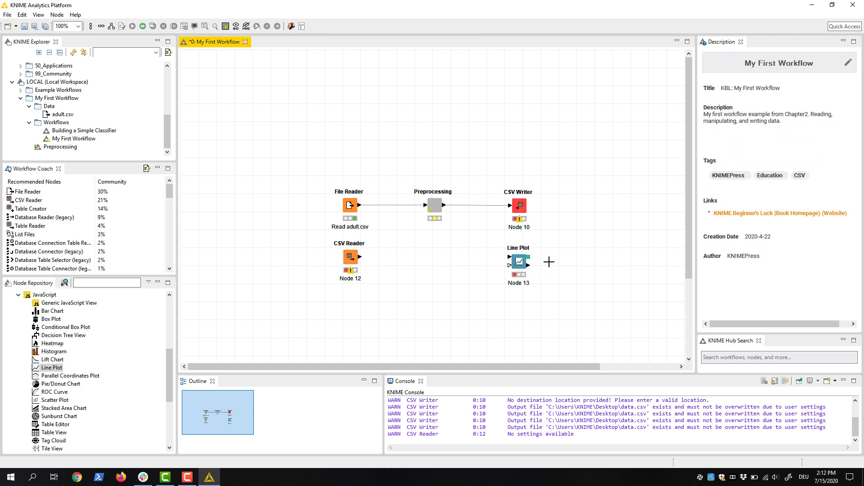
Step: Search the node repository for "visualization" and switch the search to fuzzy matching
{"action": "left_click", "coordinate": [108, 283]}
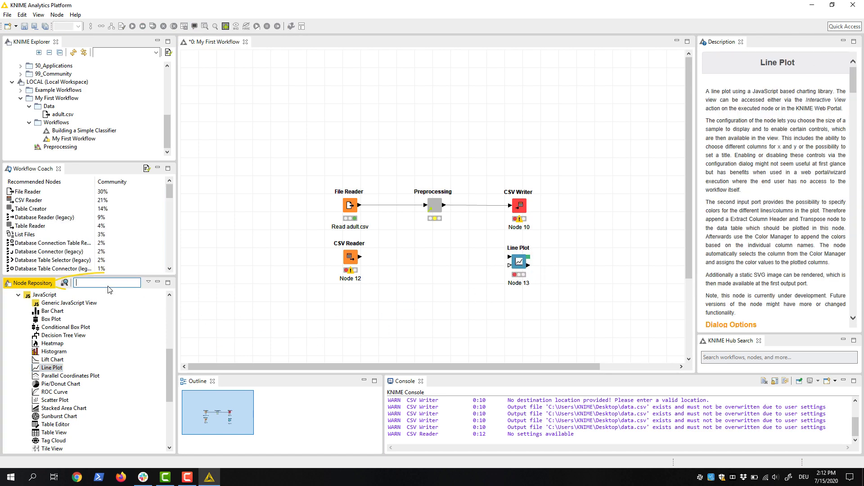
{"action": "type", "text": "visualization"}
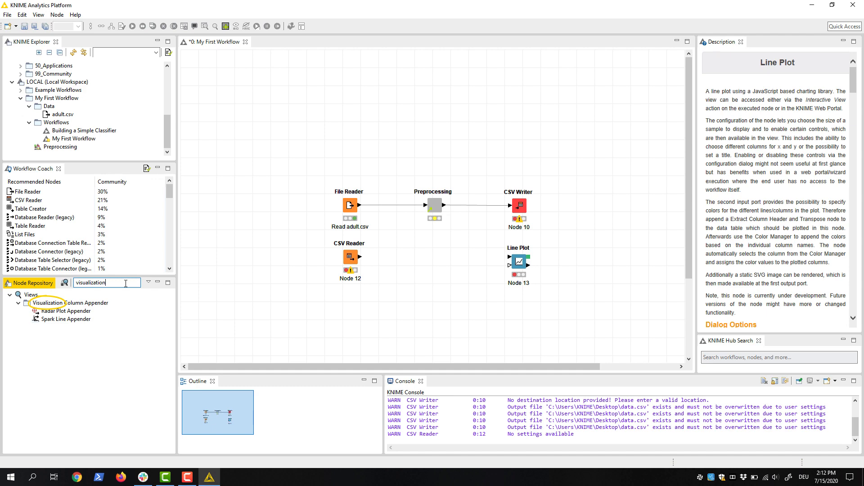
{"action": "left_click", "coordinate": [64, 283]}
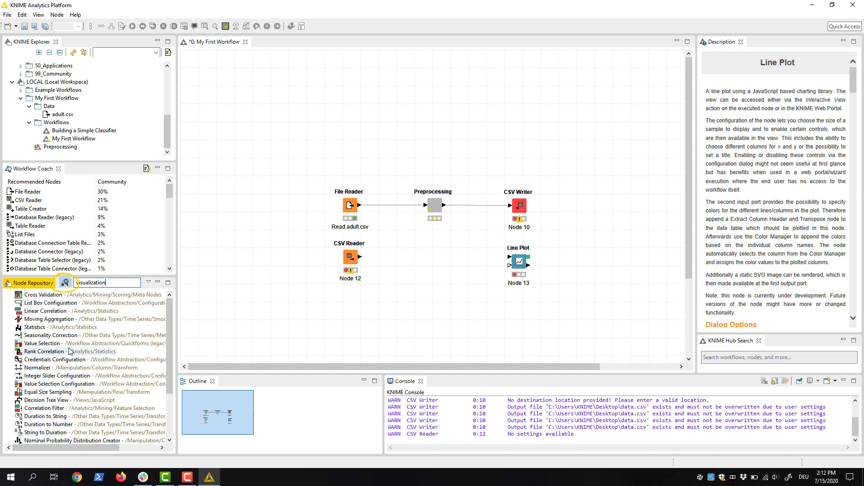
Step: Look through the fuzzy matches for "visualization" and switch the node repository search back to exact matching
{"action": "scroll", "coordinate": [70, 351], "scroll_direction": "down", "scroll_amount": 3}
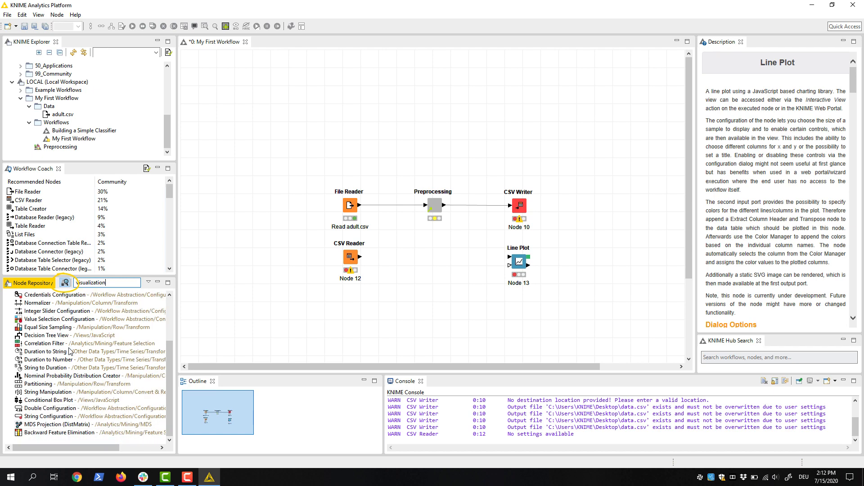
{"action": "left_click", "coordinate": [66, 283]}
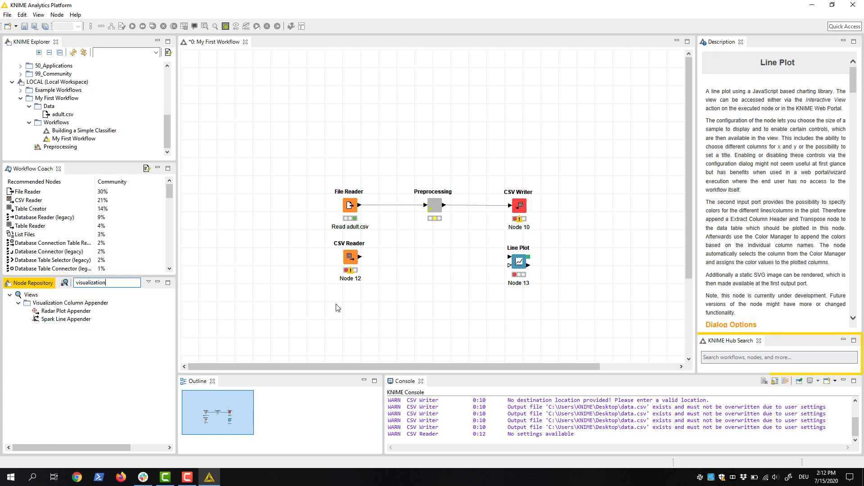
Step: Search the KNIME Hub for "visualization" from the workbench and close the browser window with the results
{"action": "left_click", "coordinate": [731, 360]}
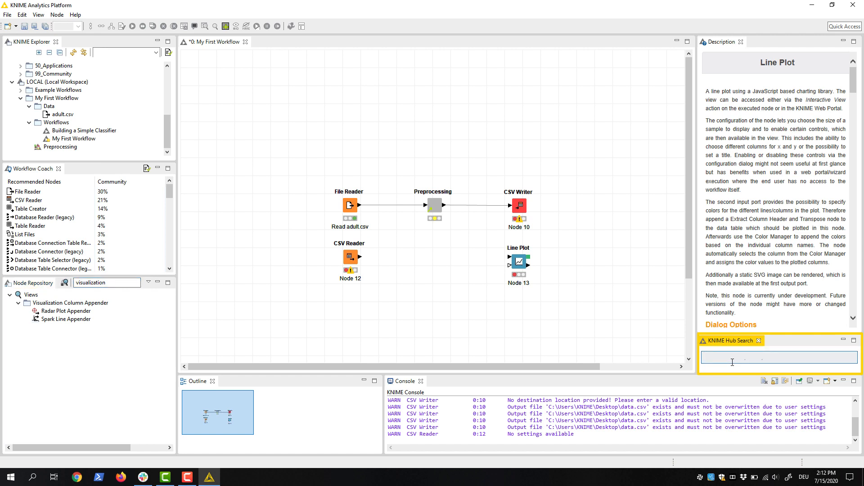
{"action": "type", "text": "visu"}
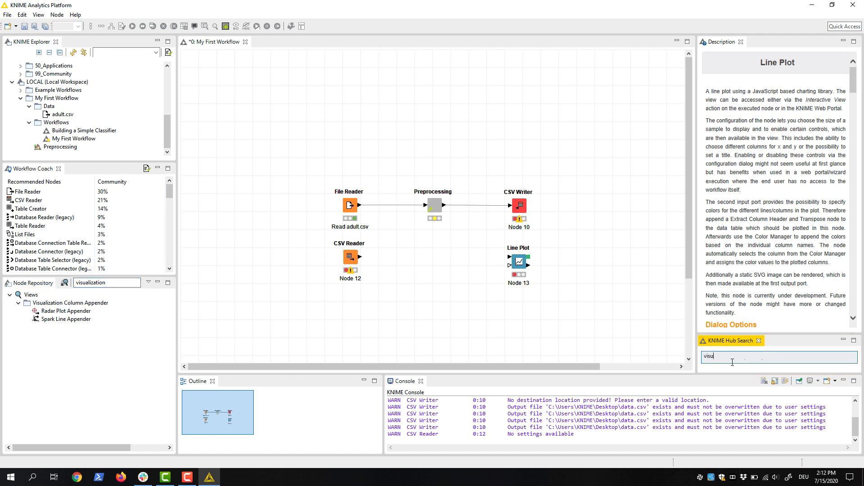
{"action": "type", "text": "alization"}
{"action": "key", "text": "Return"}
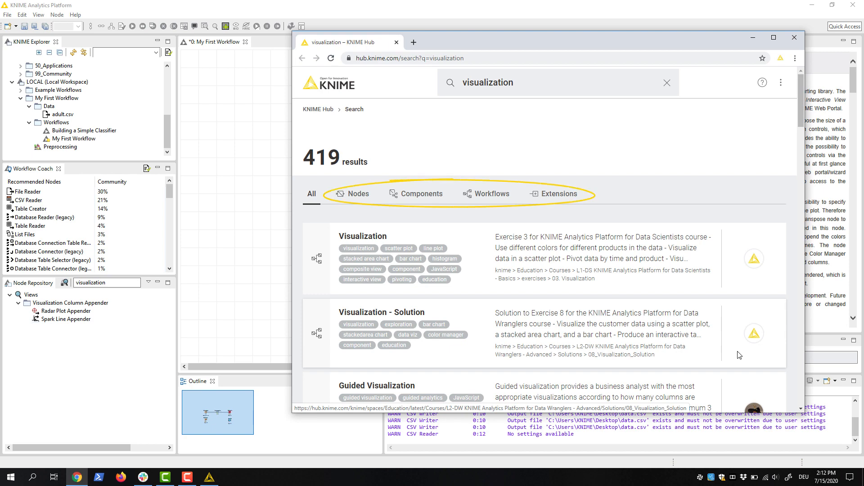
{"action": "left_click", "coordinate": [795, 40]}
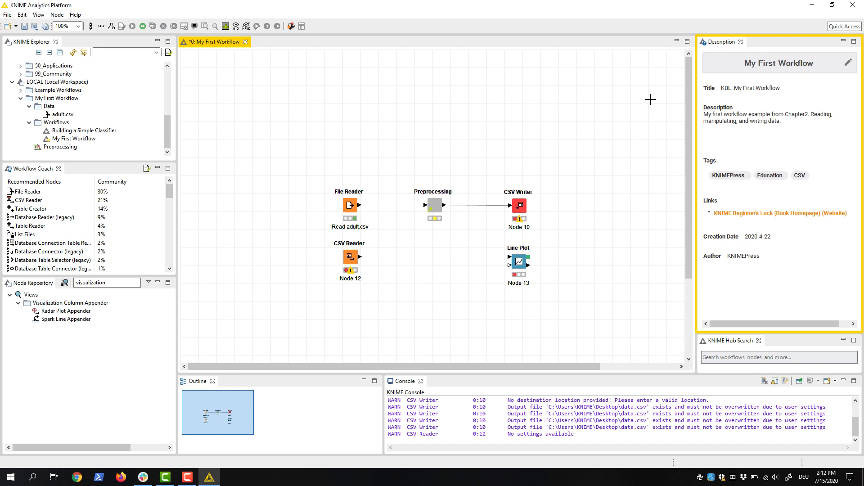
Step: View the descriptions of the File Reader node, the Radar Plot Appender node and the workflow itself
{"action": "left_click", "coordinate": [350, 207]}
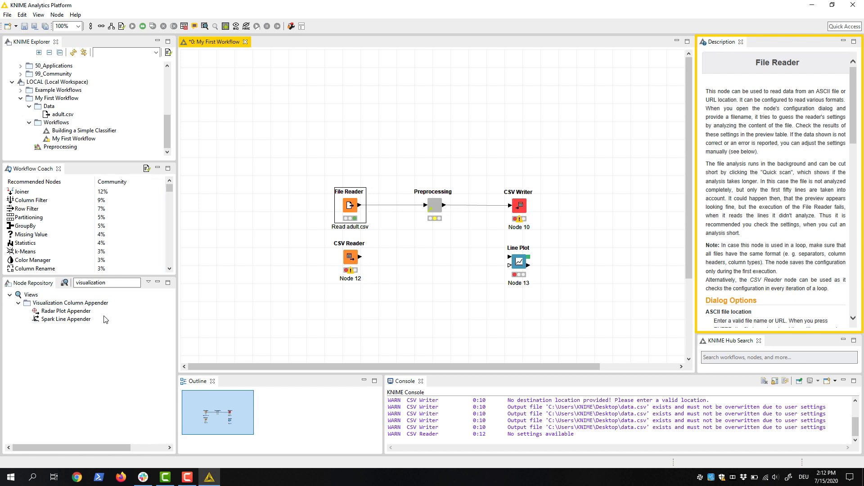
{"action": "left_click", "coordinate": [82, 314]}
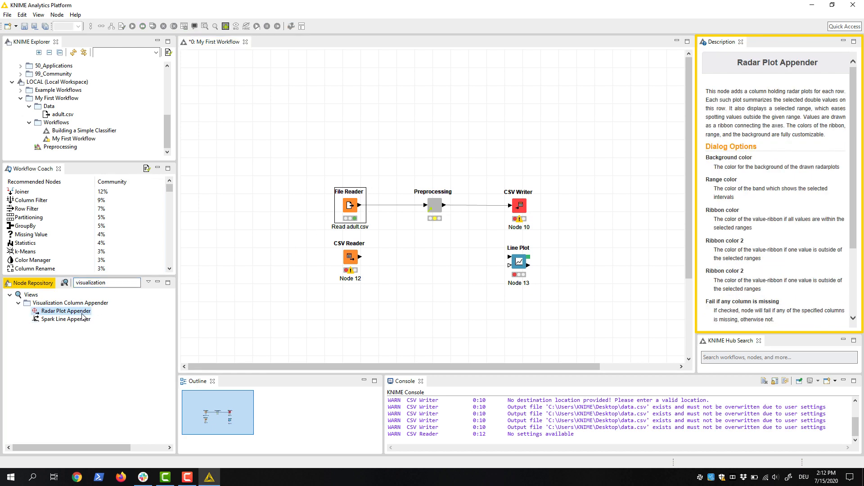
{"action": "left_click", "coordinate": [352, 211]}
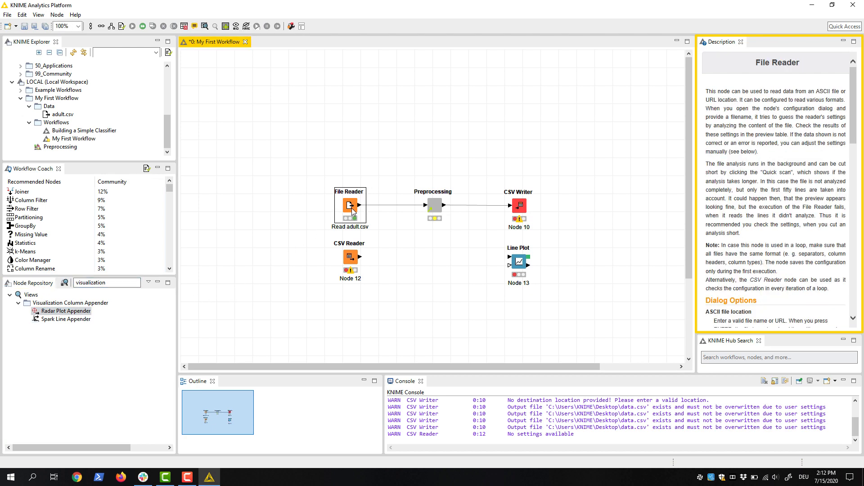
{"action": "left_click", "coordinate": [594, 131]}
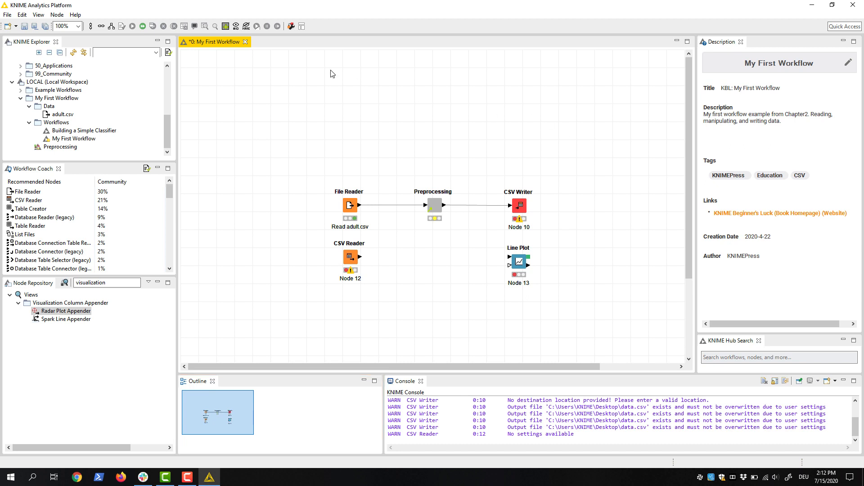
Step: Inspect the workflow at 200% zoom, shifting the visible area in the outline overview, and restore the zoom to 100%
{"action": "left_click", "coordinate": [78, 27]}
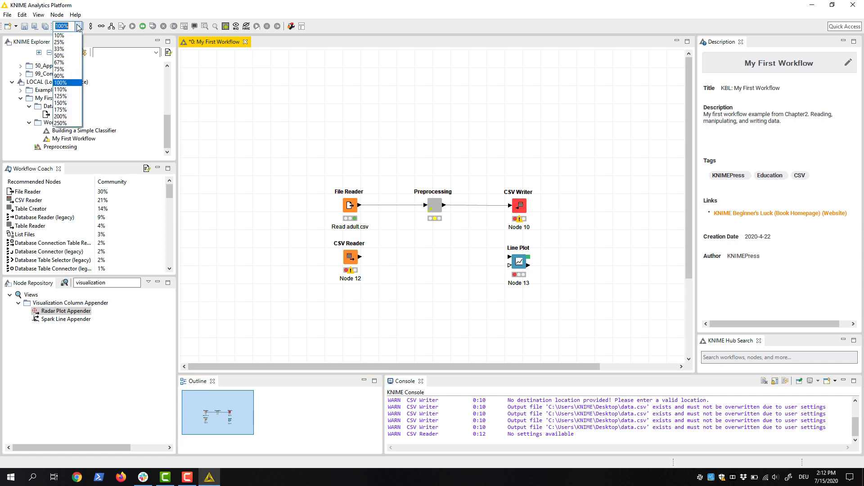
{"action": "left_click", "coordinate": [59, 119]}
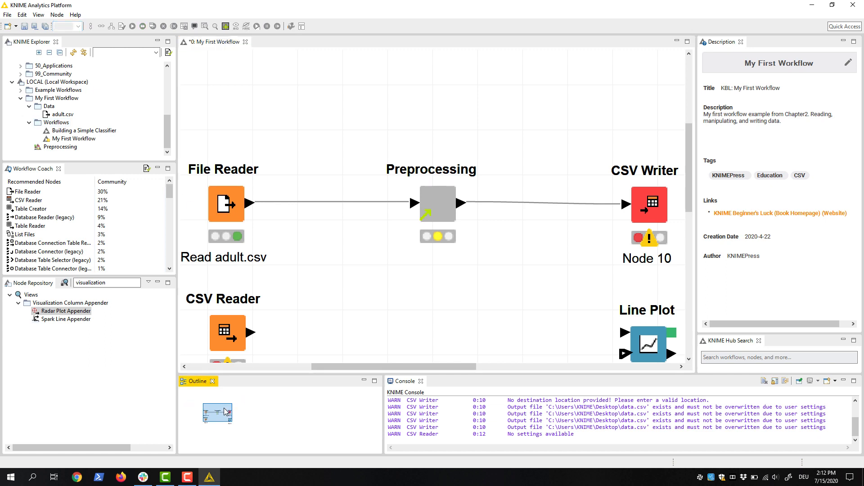
{"action": "mouse_move", "coordinate": [226, 412]}
{"action": "left_mouse_down"}
{"action": "mouse_move", "coordinate": [233, 422]}
{"action": "mouse_move", "coordinate": [223, 412]}
{"action": "left_mouse_up"}
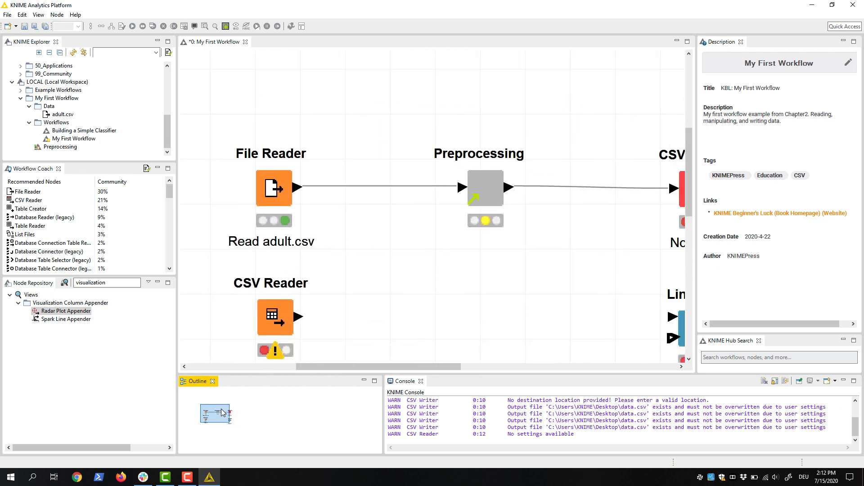
{"action": "left_click", "coordinate": [78, 26]}
{"action": "left_click", "coordinate": [74, 85]}
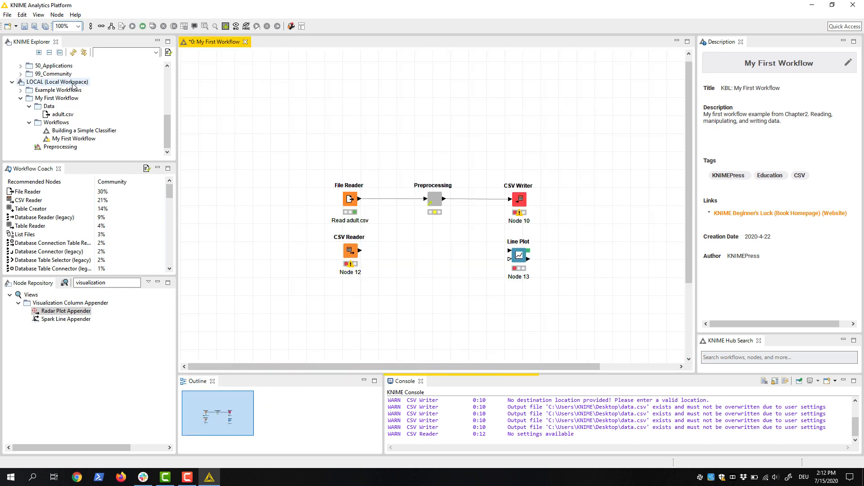